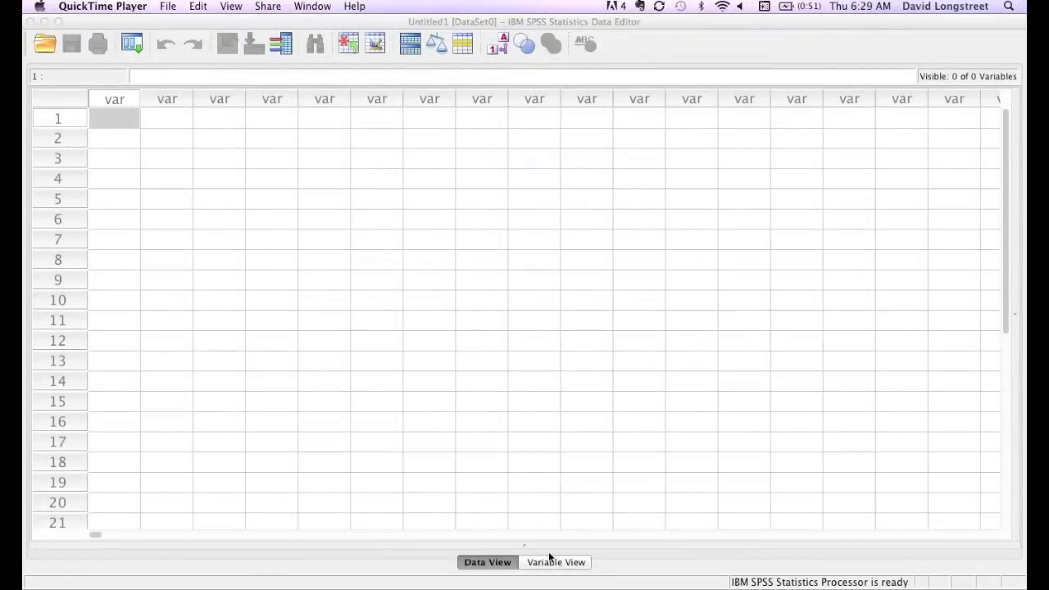
- Name the first variable Student in the variable definitions
left_click(553, 564)
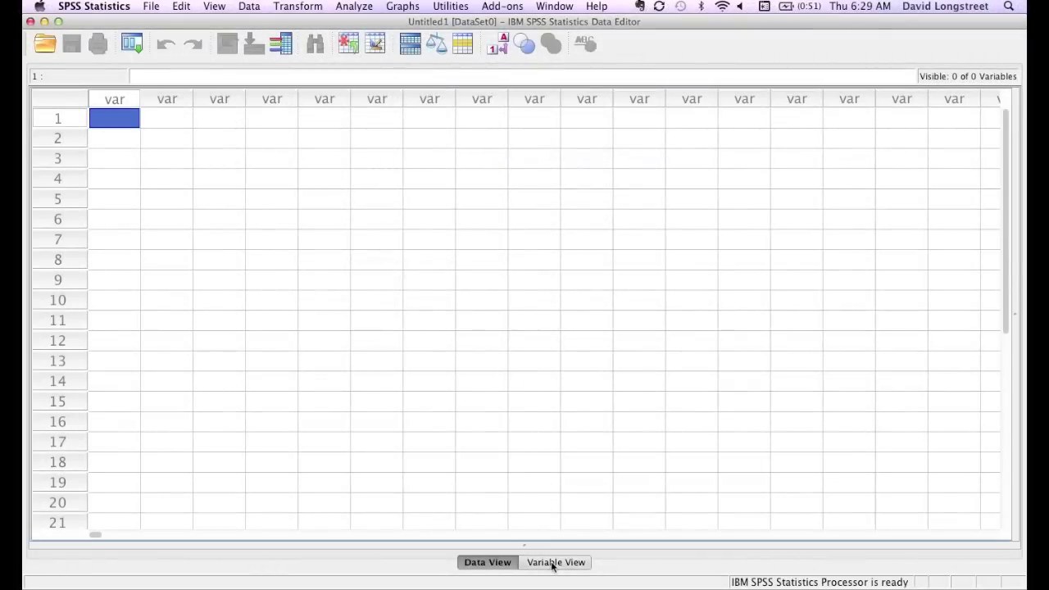
left_click(554, 564)
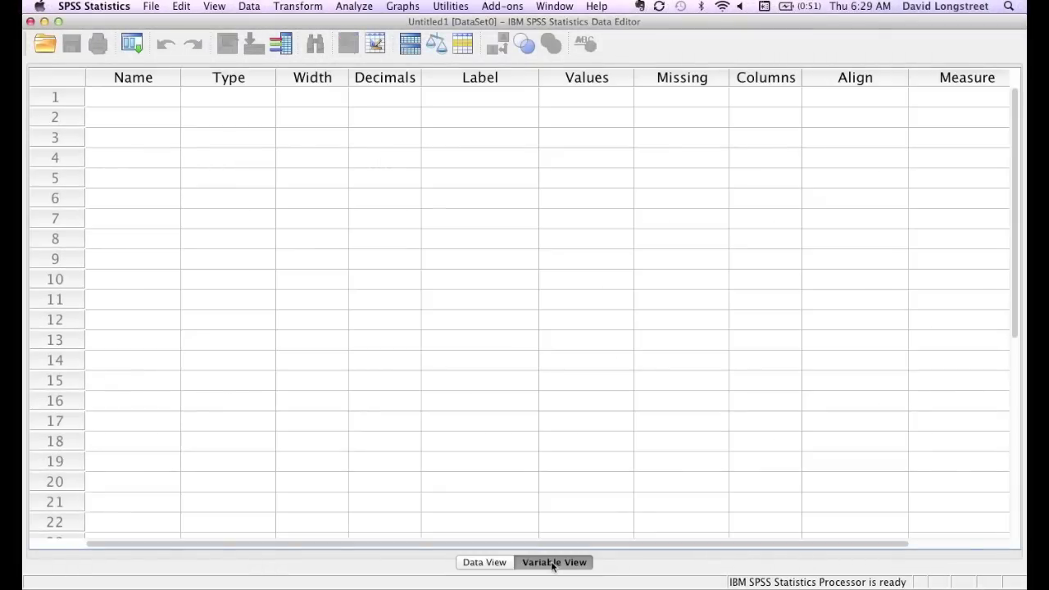
left_click(488, 563)
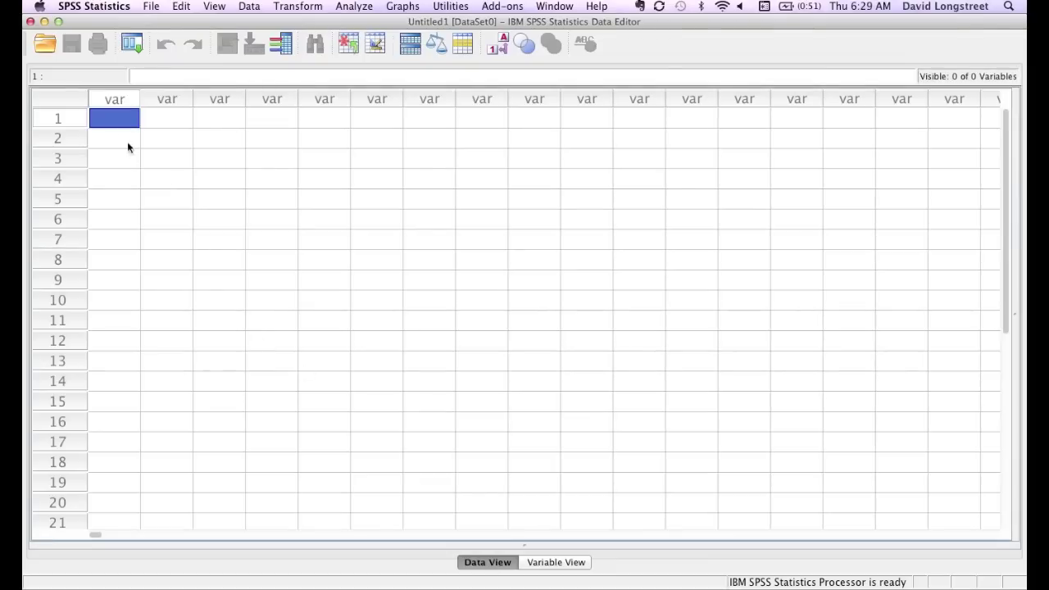
double_click(108, 97)
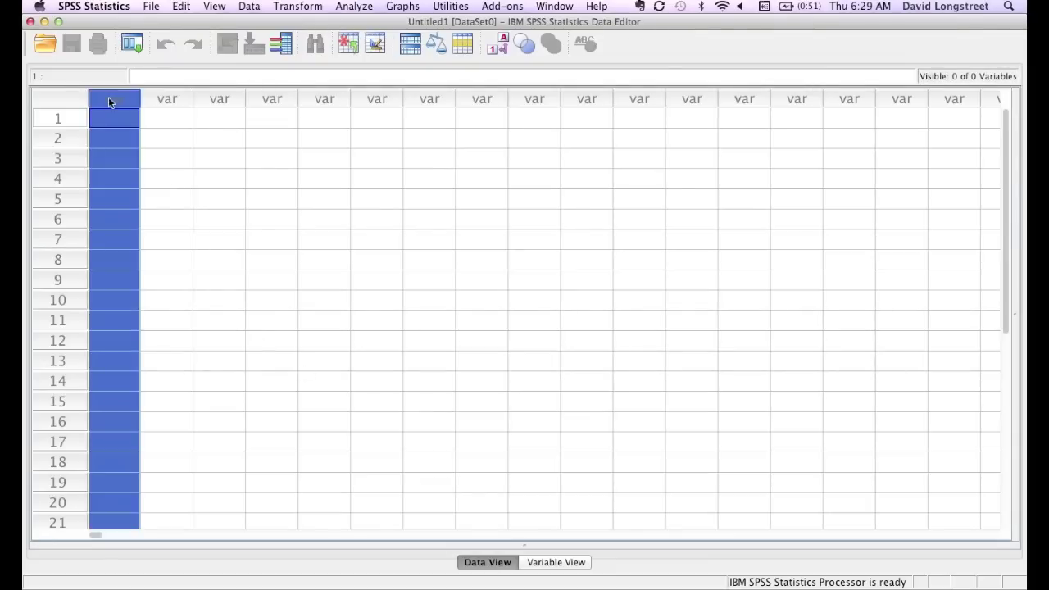
left_click(108, 97)
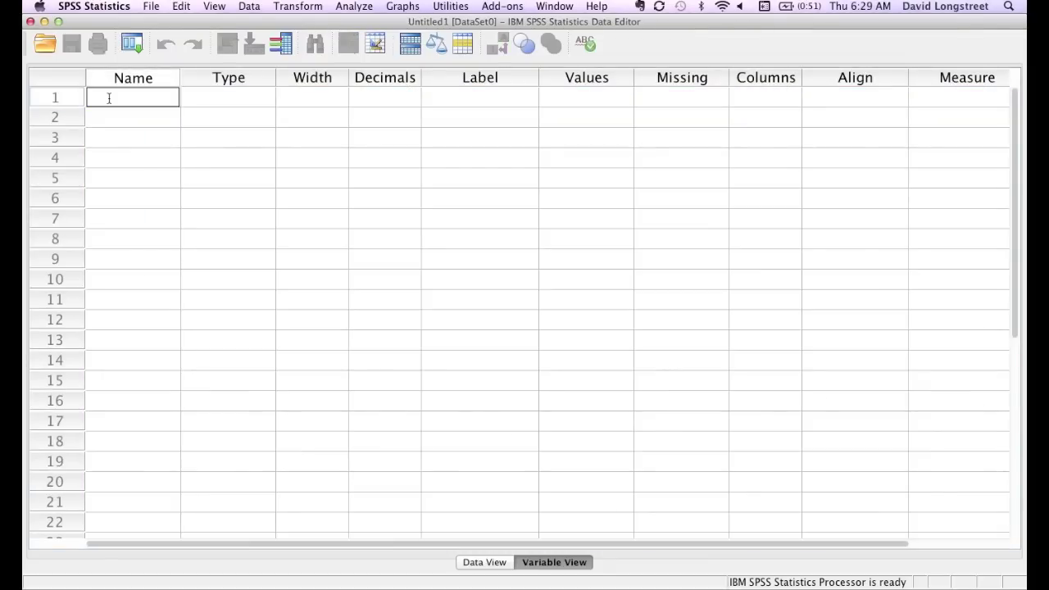
type("Student")
- Enter 1 as Student's value in row 1 of the data grid
left_click(483, 564)
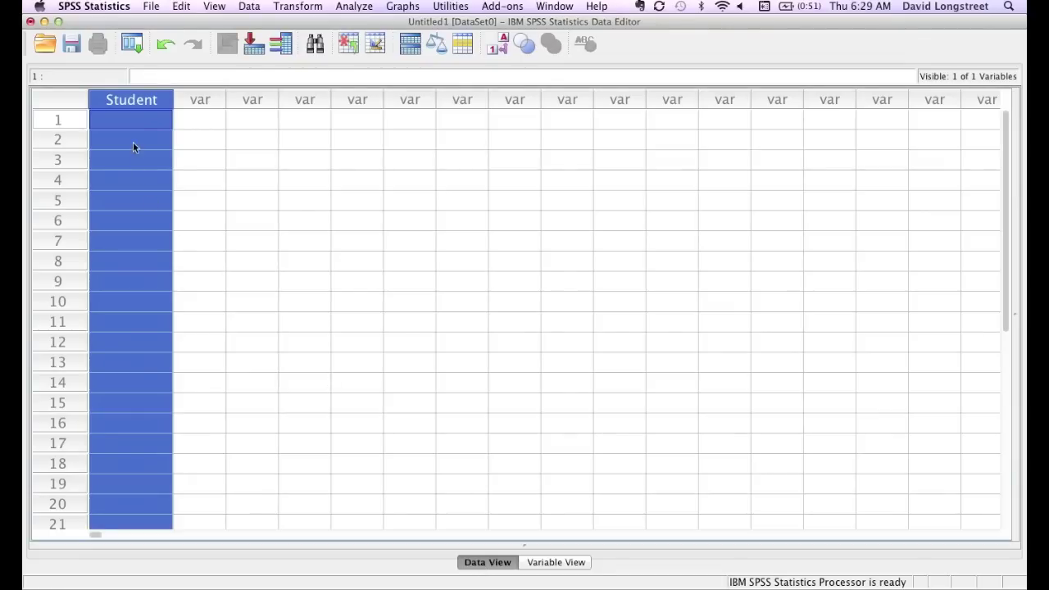
left_click(139, 118)
type("1")
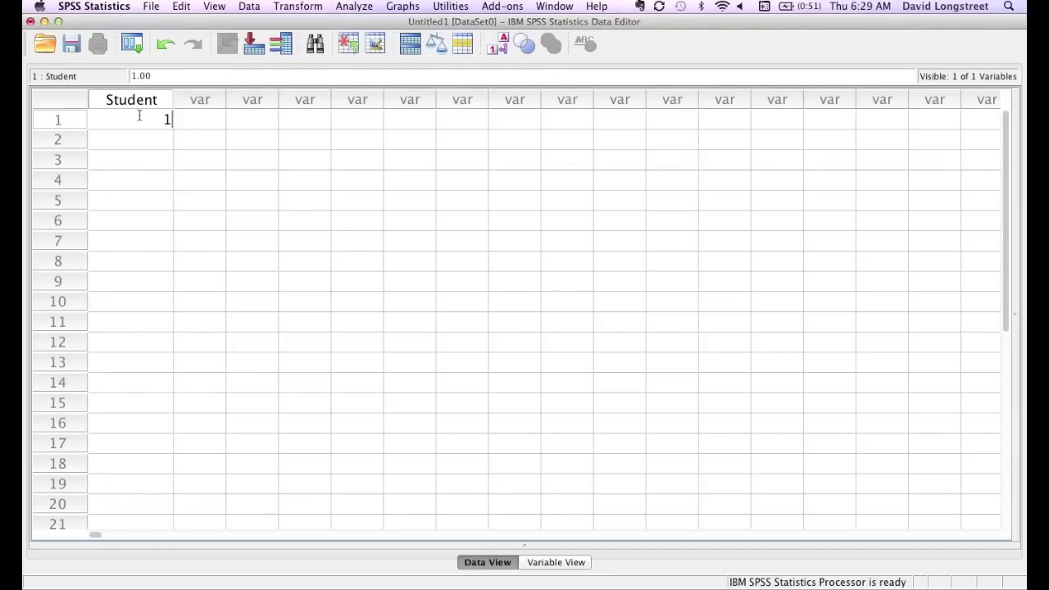
key("Return")
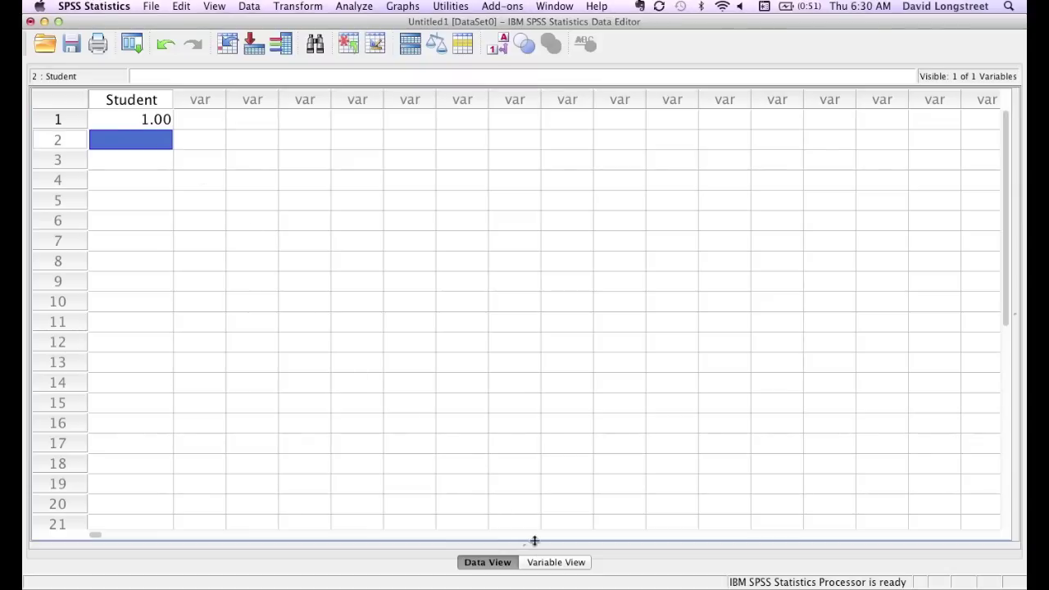
- Set Student's decimal places to 0 in Variable View
left_click(556, 562)
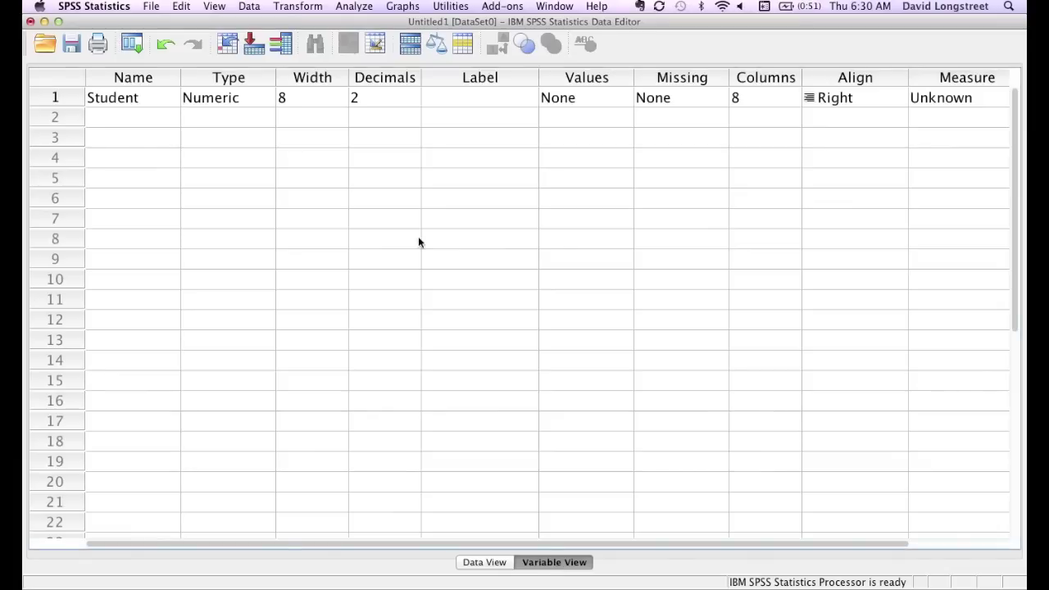
left_click(410, 98)
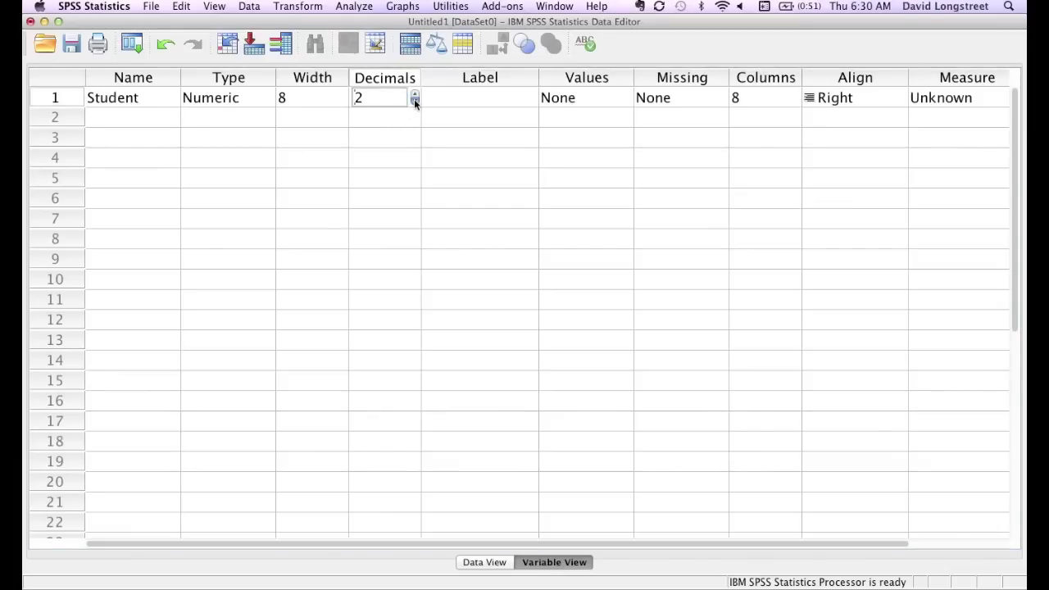
left_click(415, 101)
left_click(415, 101)
left_click(132, 119)
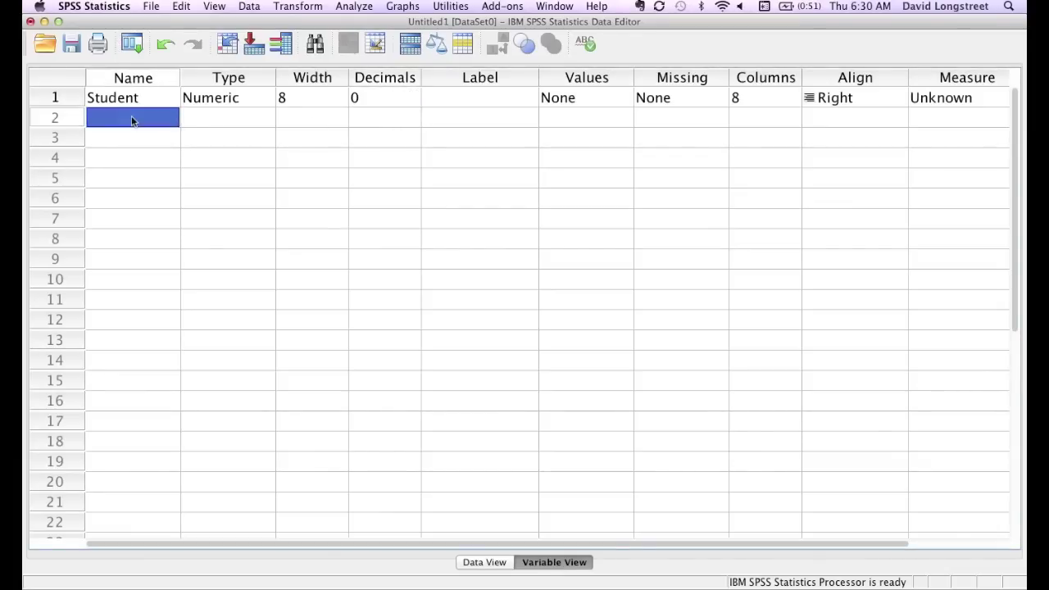
- Add a second variable named Grades with 0 decimal places
left_click(131, 117)
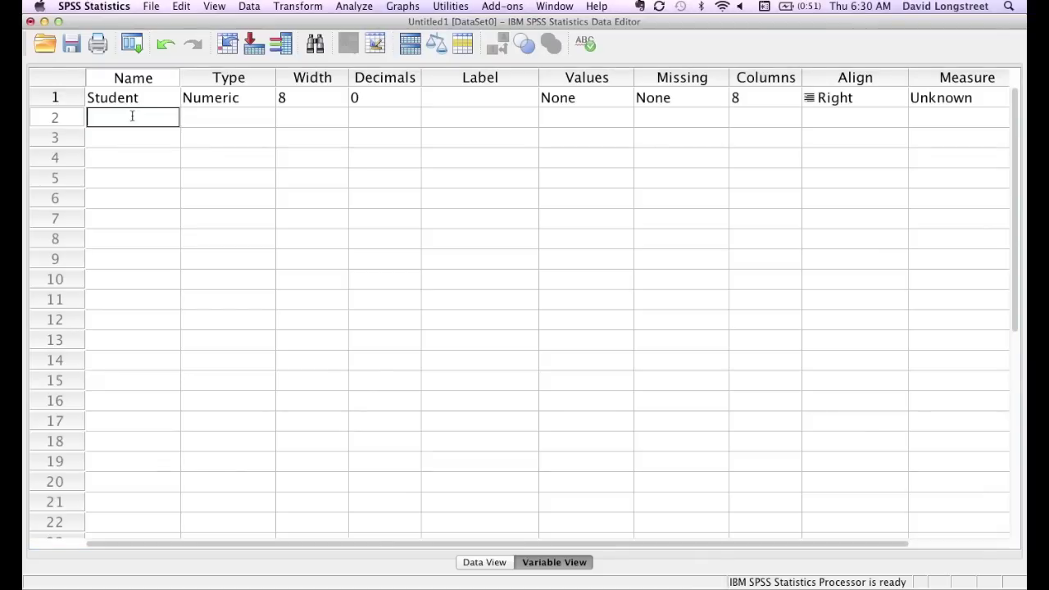
type("Grades")
key("Return")
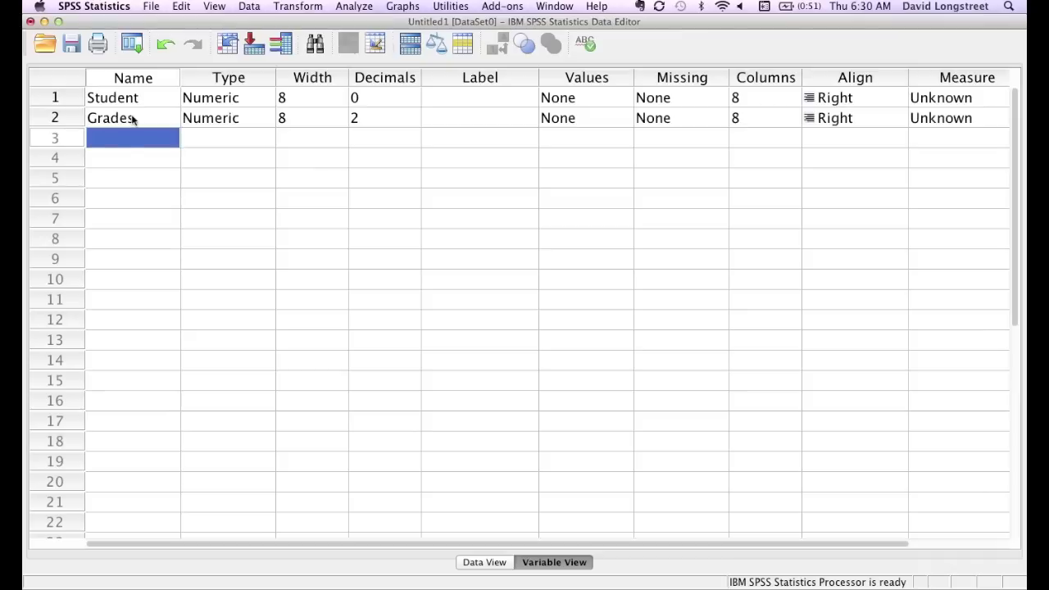
left_click(131, 119)
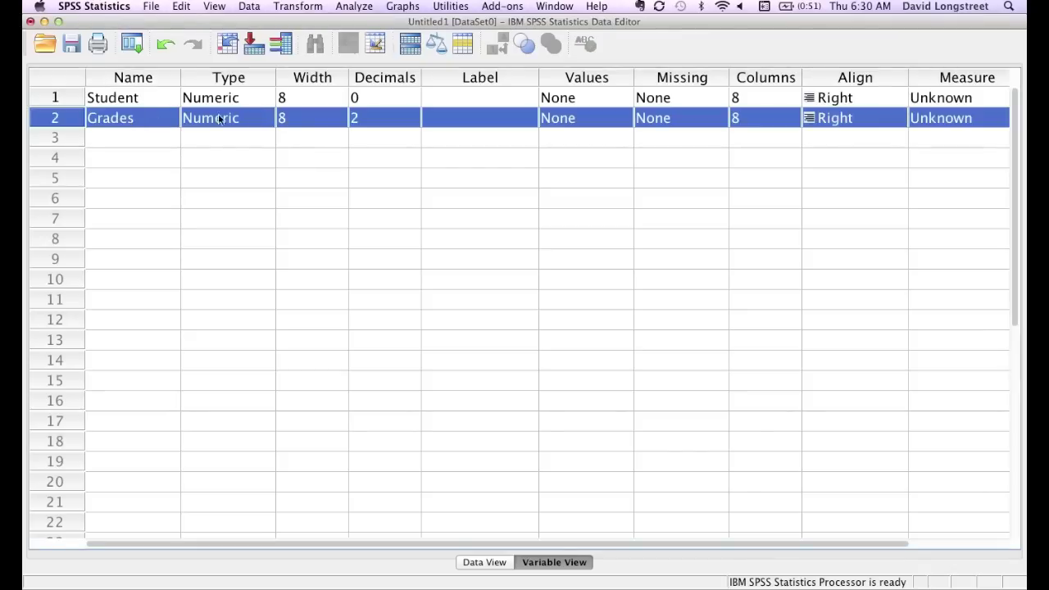
left_click(386, 119)
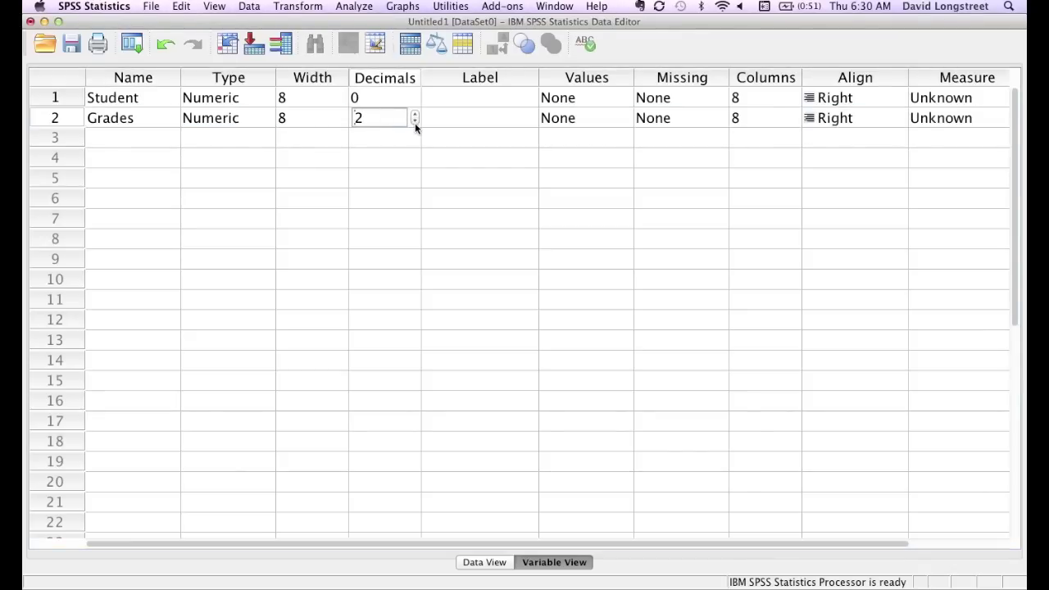
left_click(415, 122)
left_click(415, 122)
left_click(489, 562)
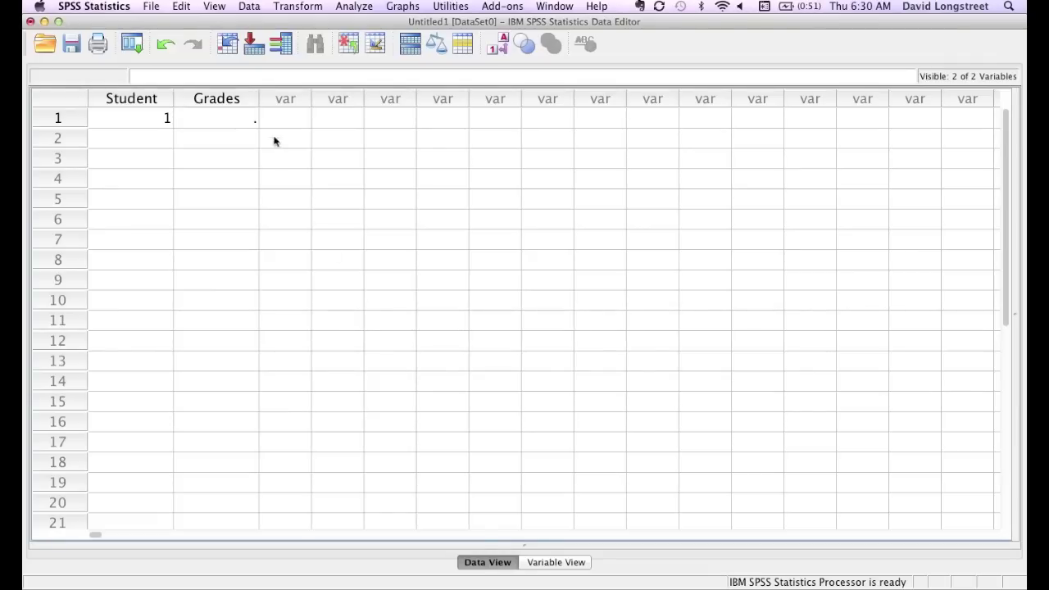
- Enter a grade of 82 for student 1
left_click(249, 120)
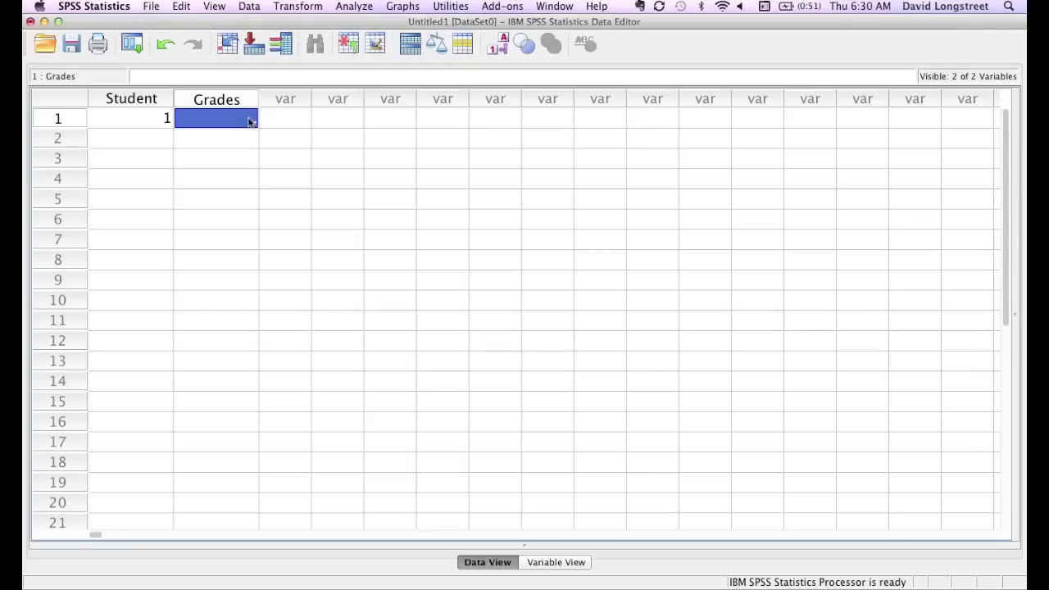
type("82")
key("Return")
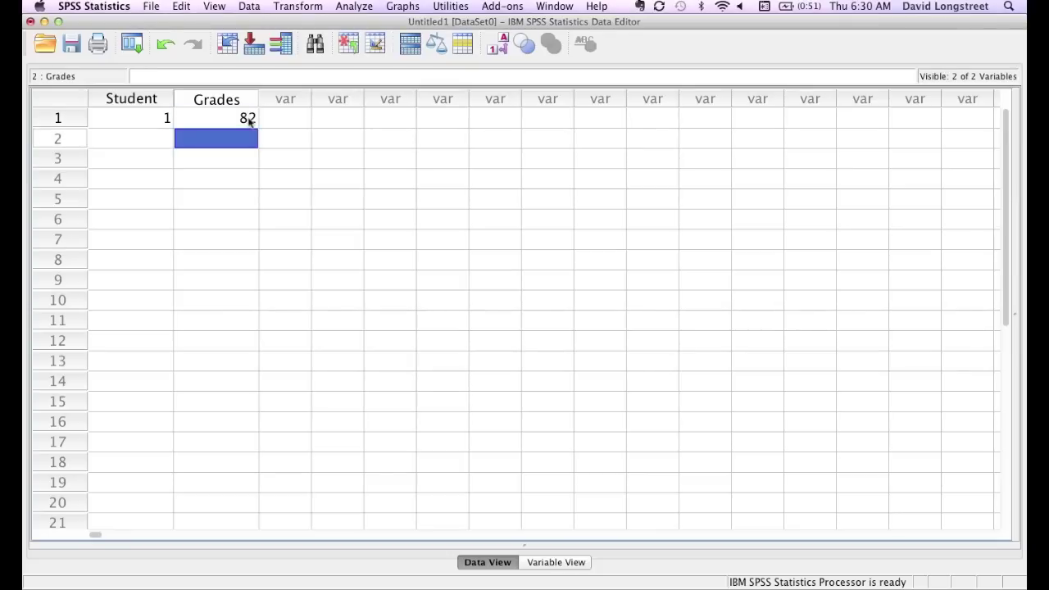
key("Right")
key("Up")
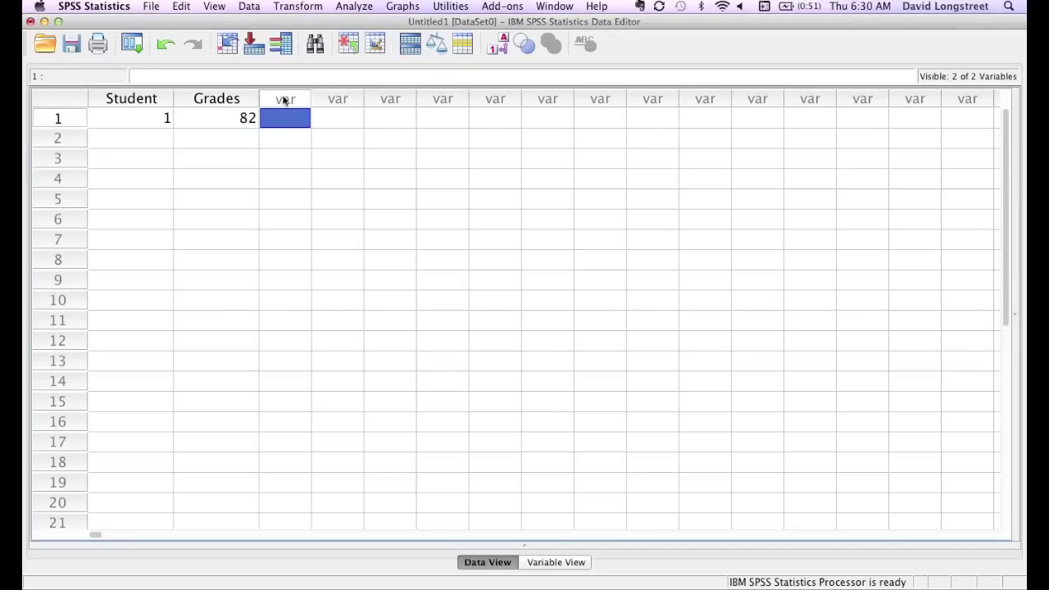
- Define a third variable named Absences with 0 decimal places
double_click(286, 99)
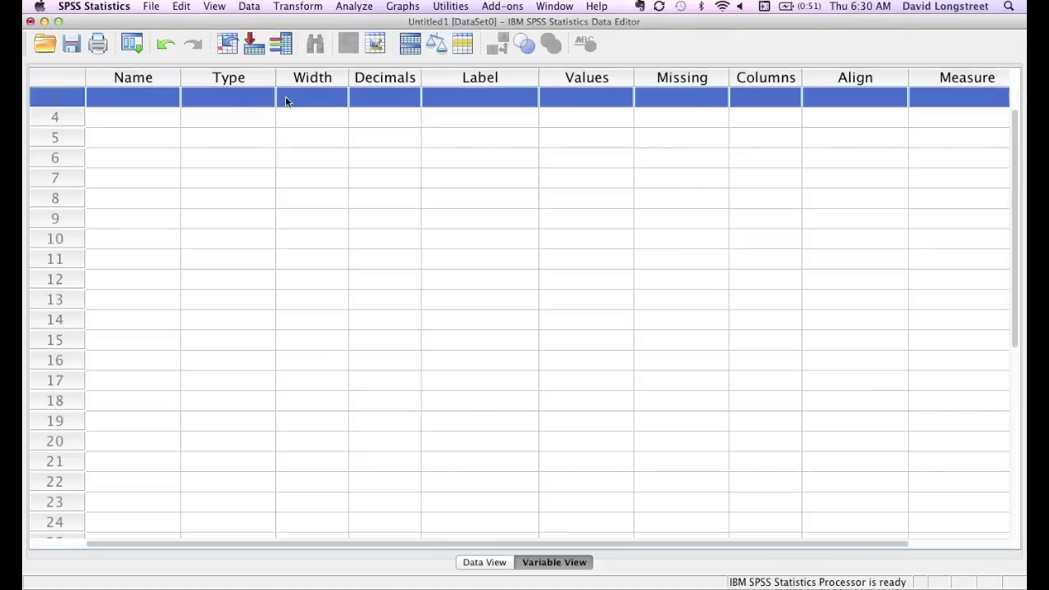
left_click(131, 94)
type("A")
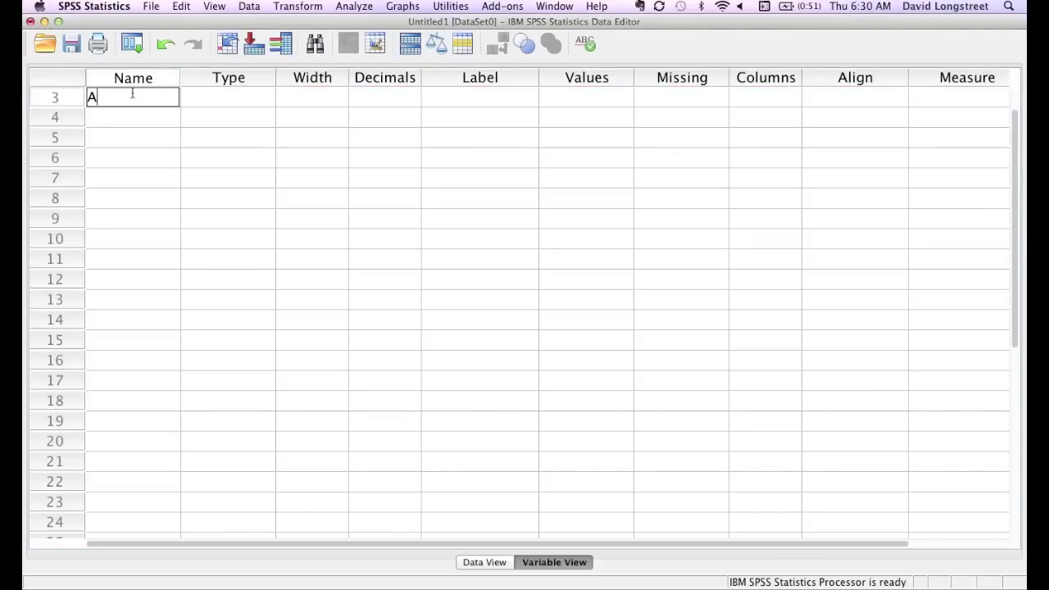
type("bsences")
key("Return")
left_click(147, 96)
left_click(399, 100)
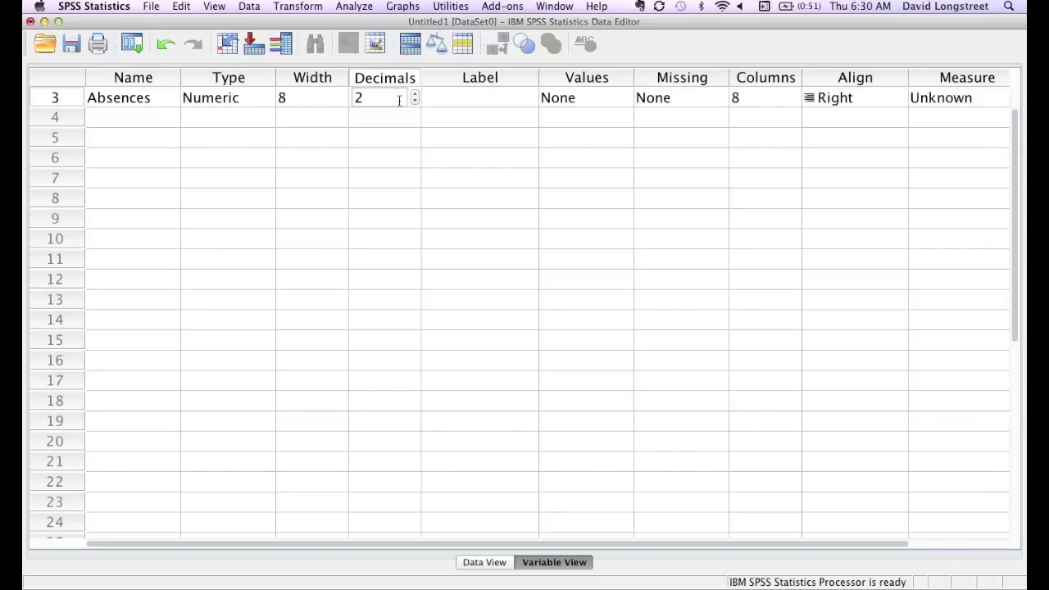
left_click(416, 102)
left_click(416, 103)
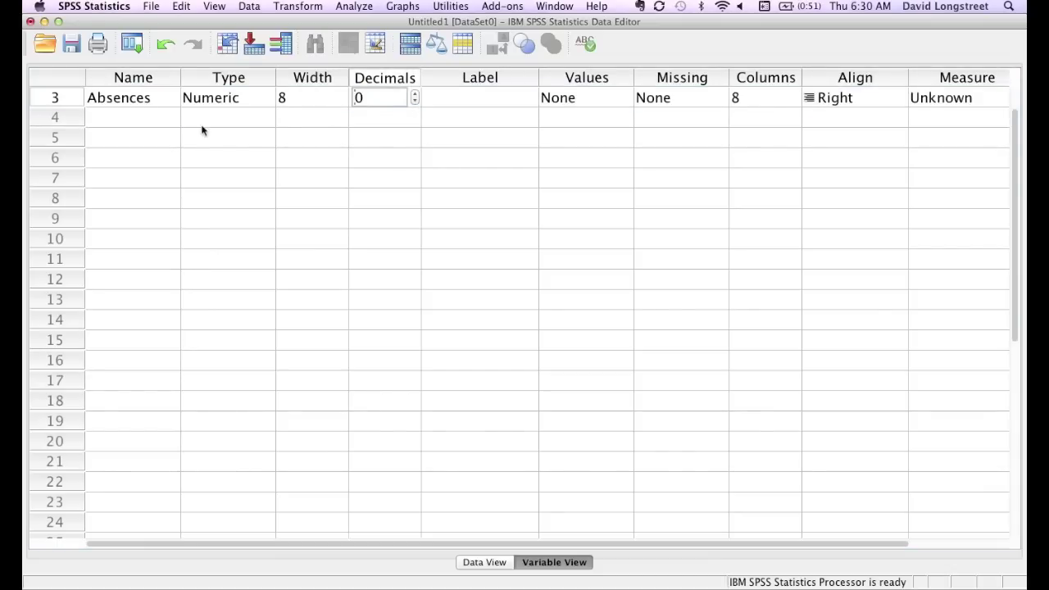
left_click(155, 120)
- Type 'SAT Scores' as the fourth variable's name
left_click(155, 121)
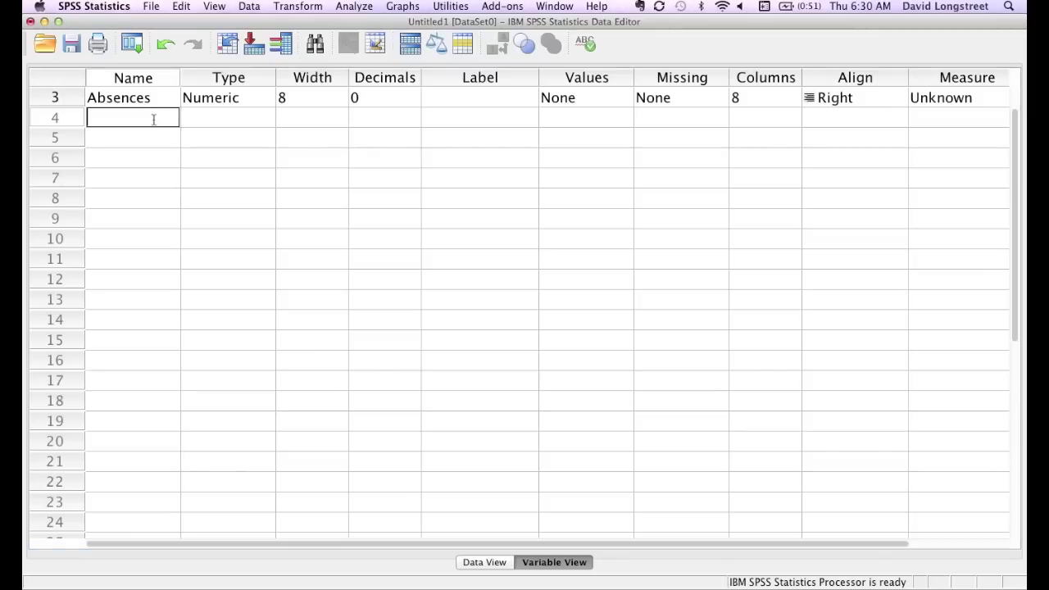
type("SAT Scores")
- Dismiss the illegal-character warnings for the name 'SAT Scores'
key("Return")
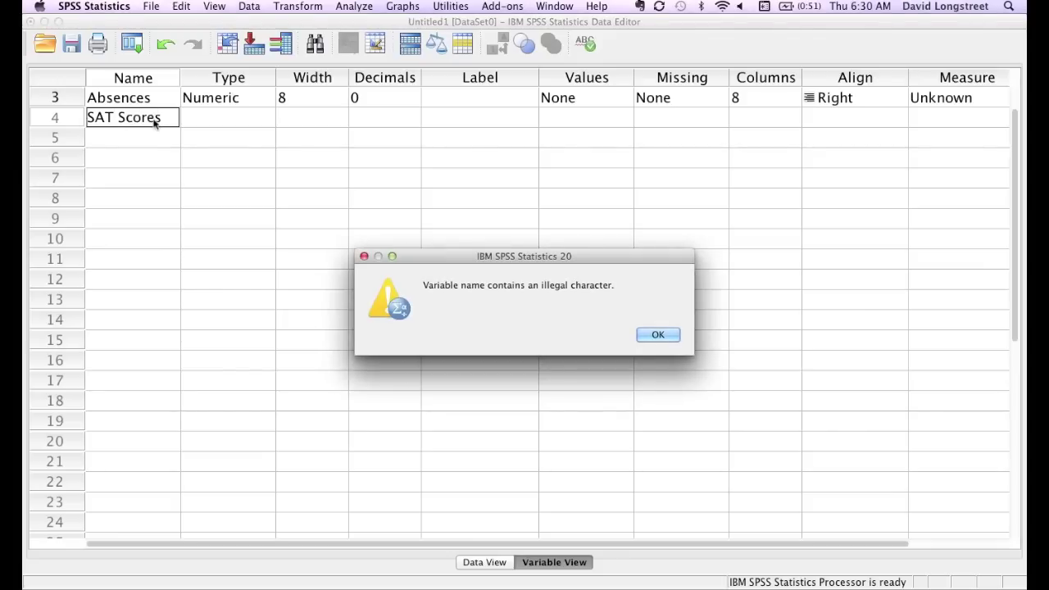
left_click(654, 333)
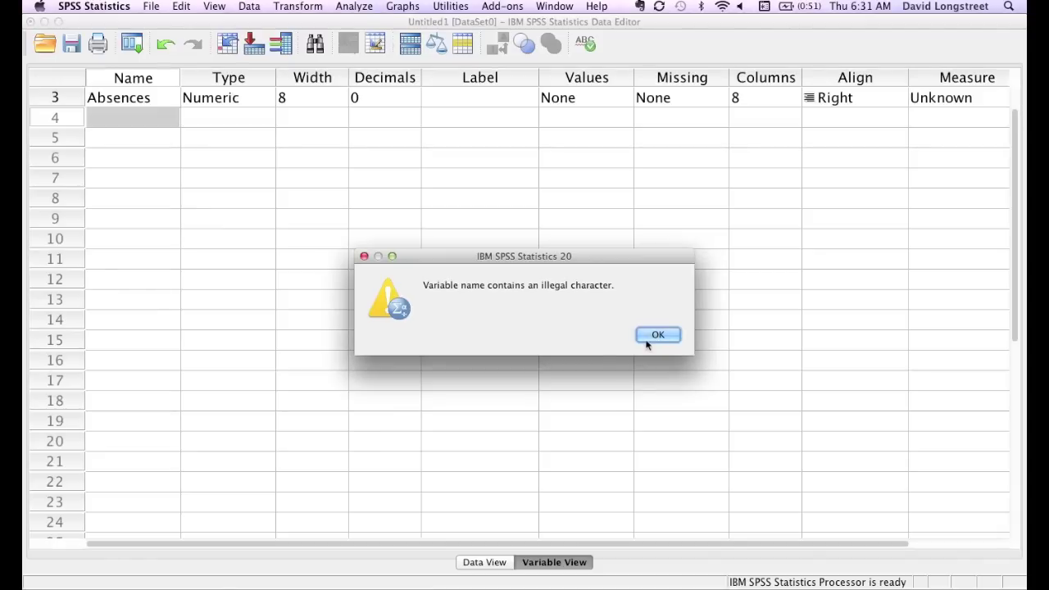
left_click(658, 335)
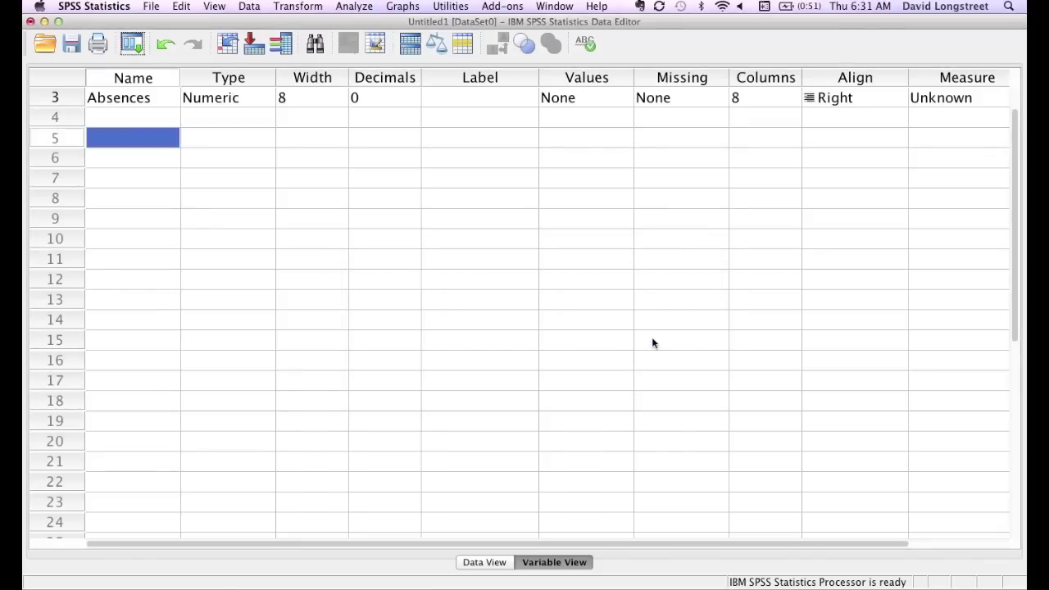
- Rename the fourth variable SAT_Score and set its decimals to 0
double_click(151, 114)
type("S")
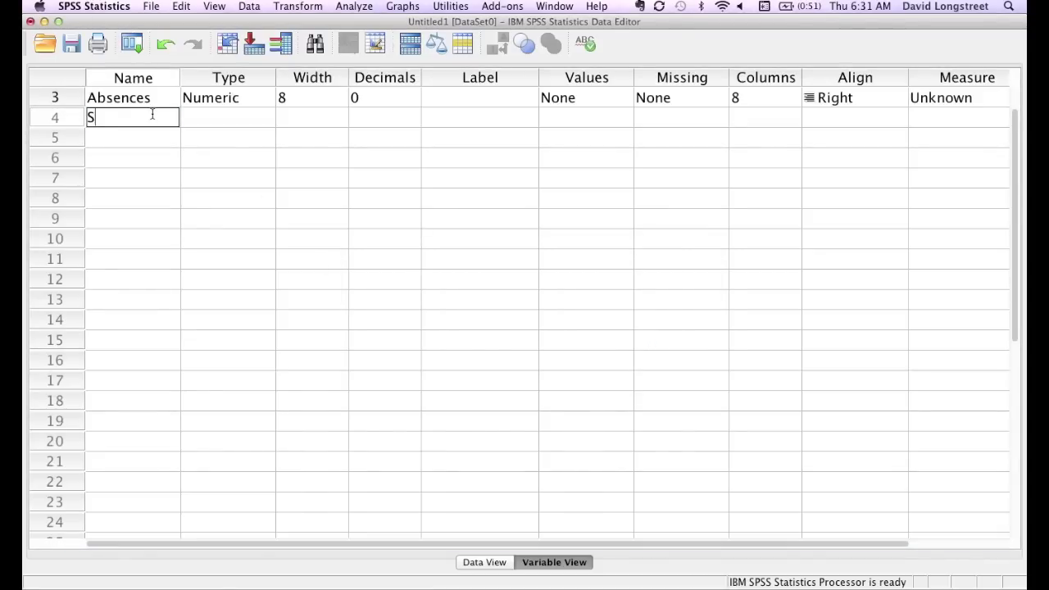
type("AT_Score")
key("Return")
left_click(386, 118)
left_click(415, 114)
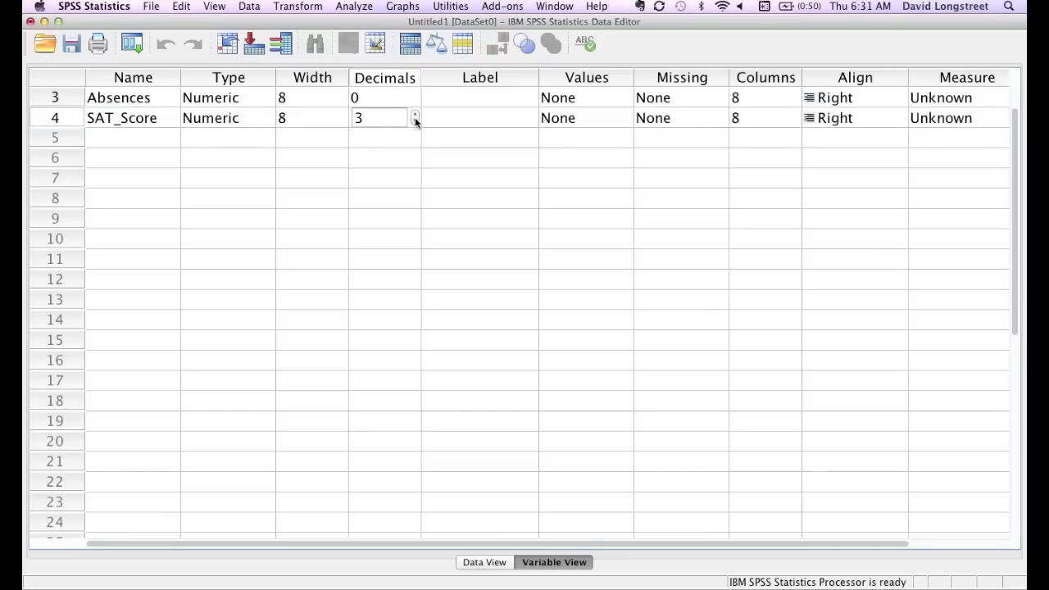
left_click(415, 121)
left_click(415, 122)
left_click(415, 121)
- Complete student 1's row with 4 absences and an SAT score of 620
left_click(488, 563)
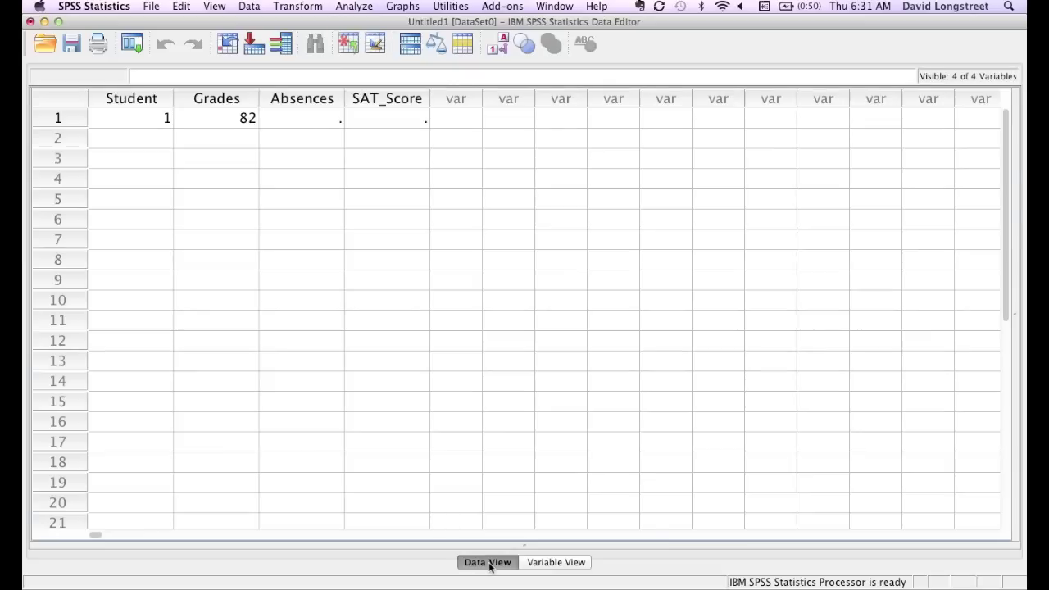
left_click(324, 122)
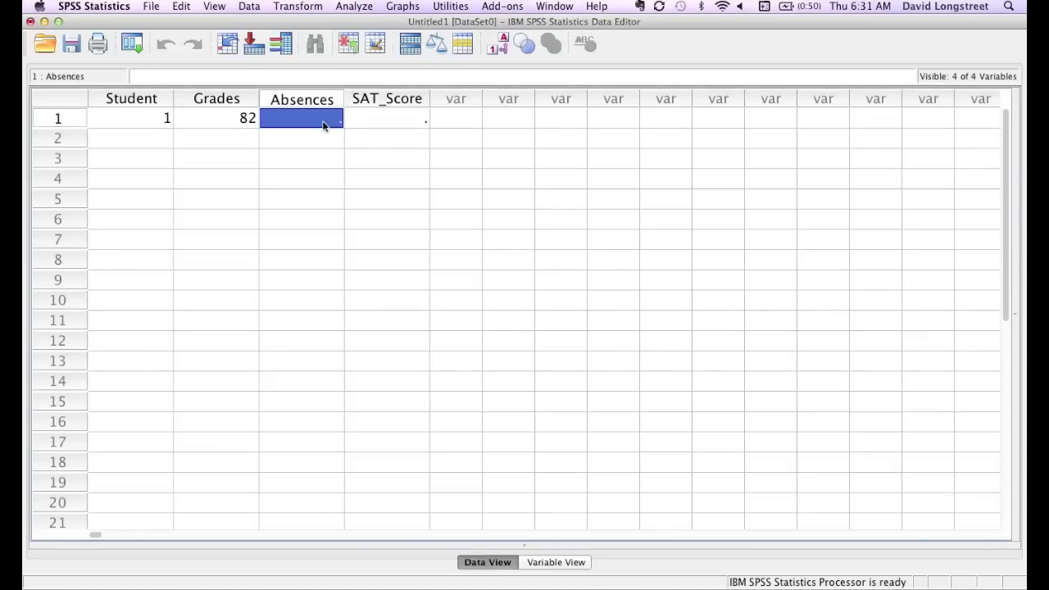
type("4")
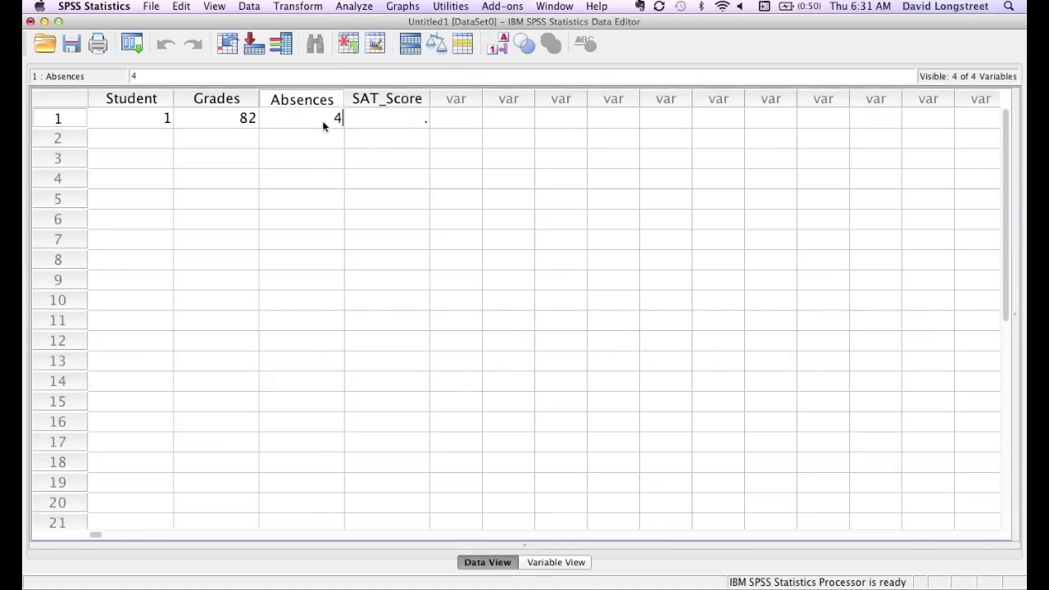
key("Return")
key("Up")
key("Tab")
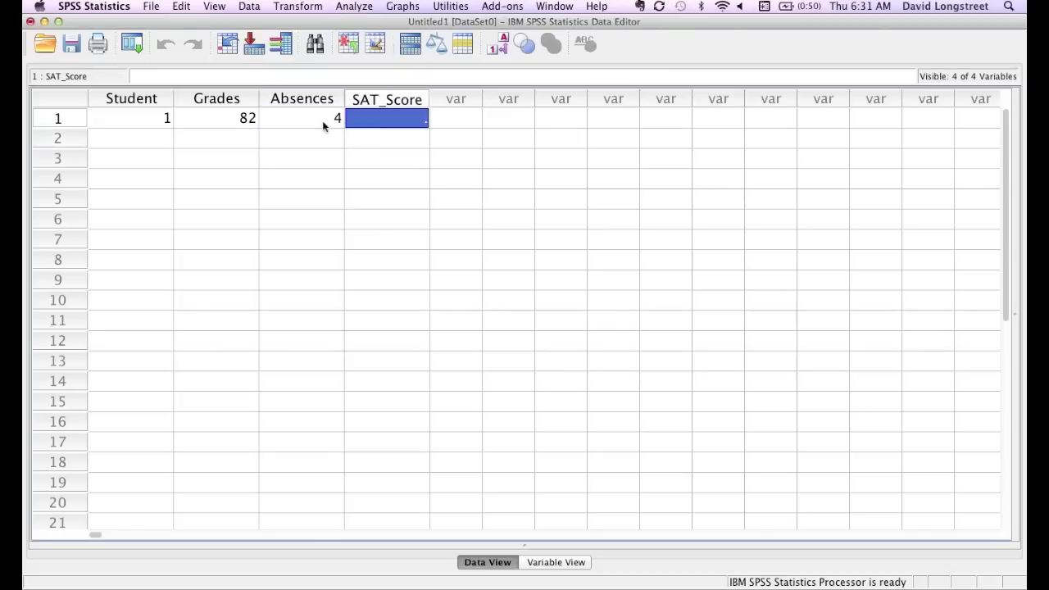
type("620")
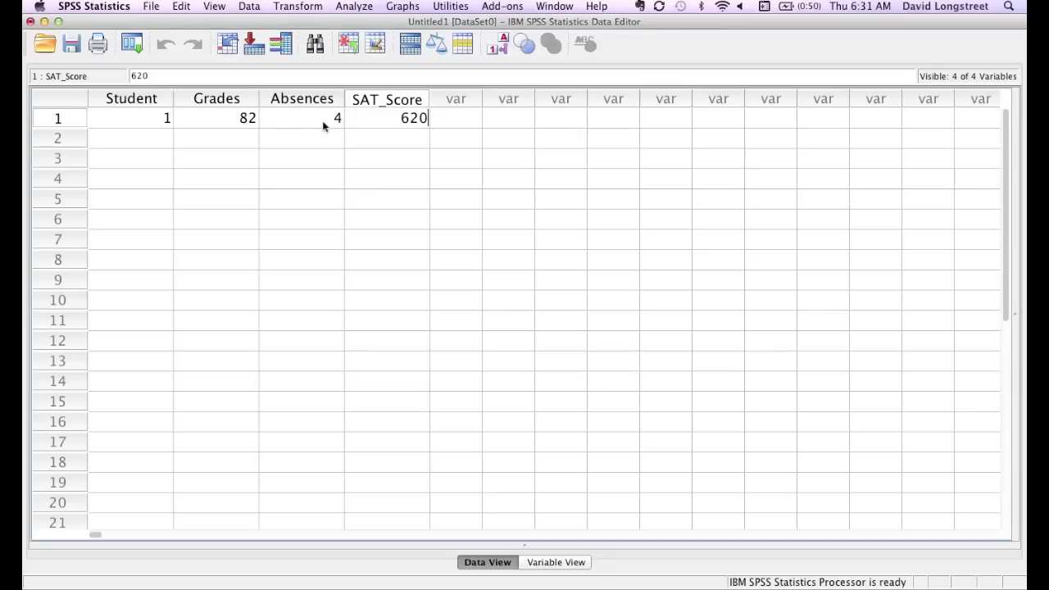
key("Return")
- Enter student 2 with grade 98 and 2 absences
key("Left")
key("Left")
key("Left")
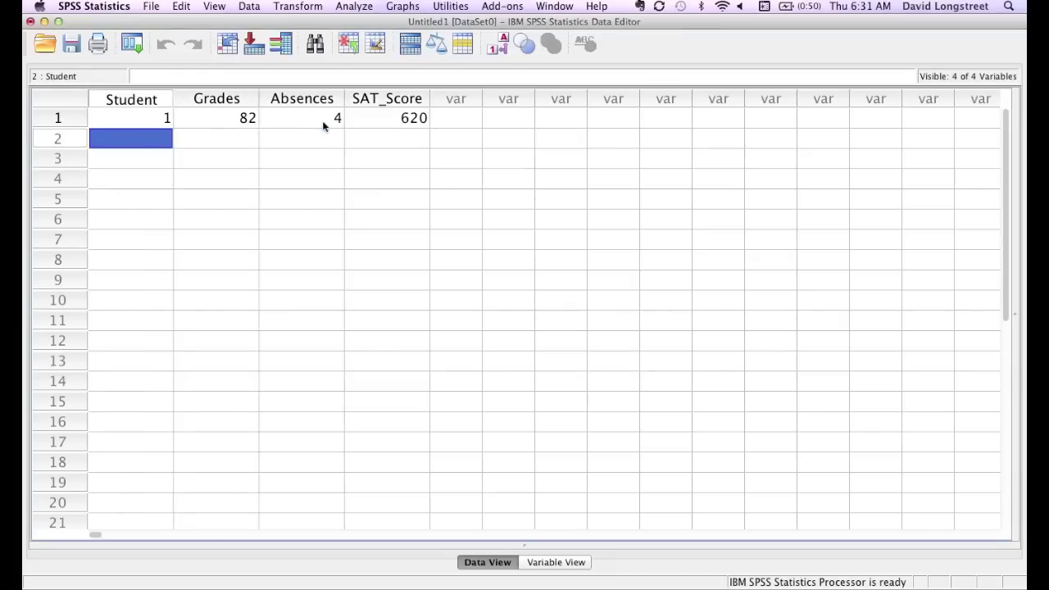
type("2")
key("Tab")
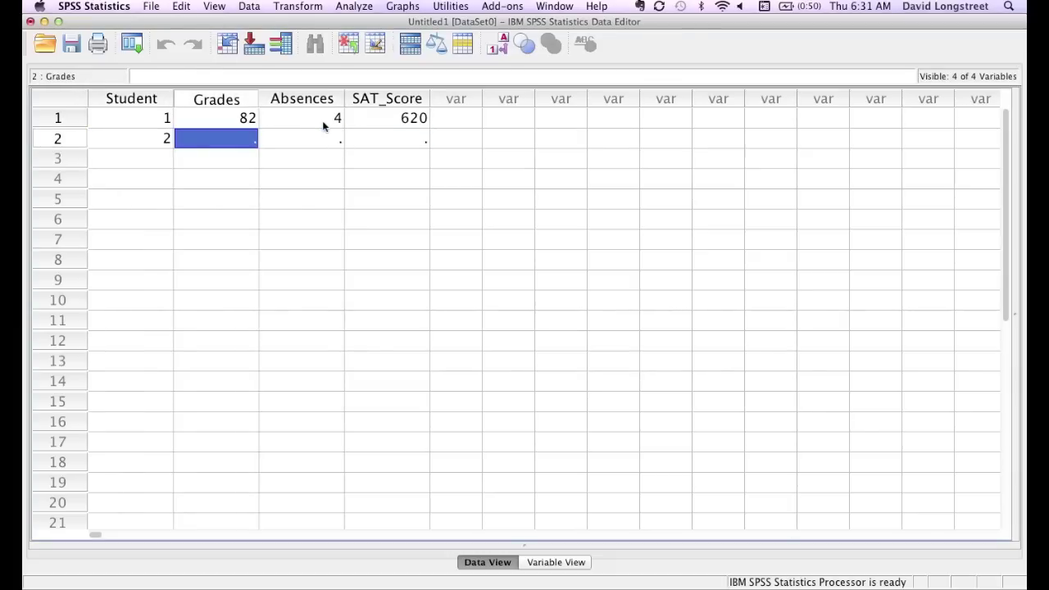
type("98")
key("Tab")
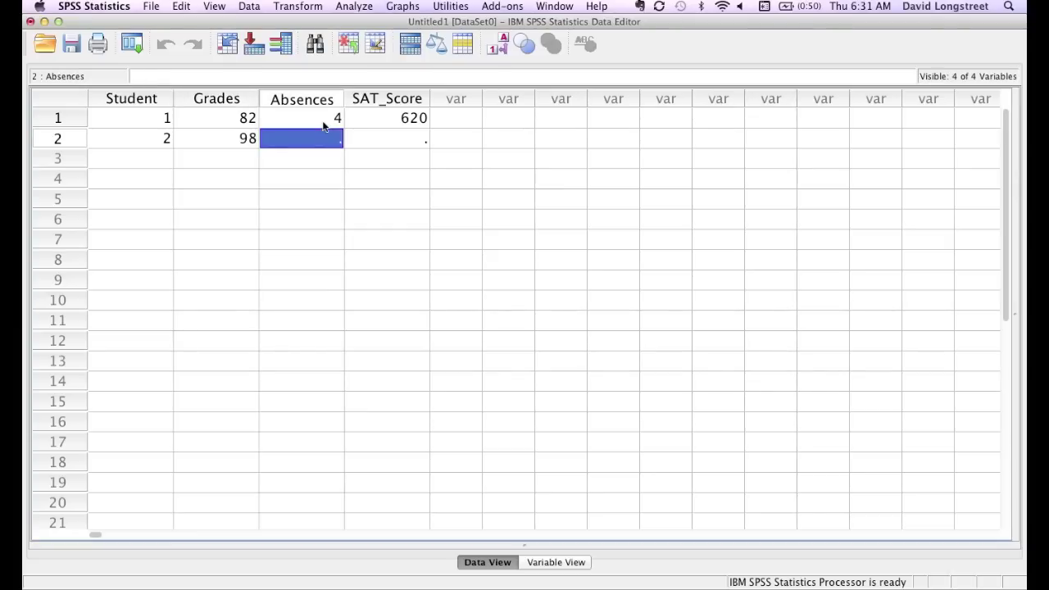
type("2")
key("Tab")
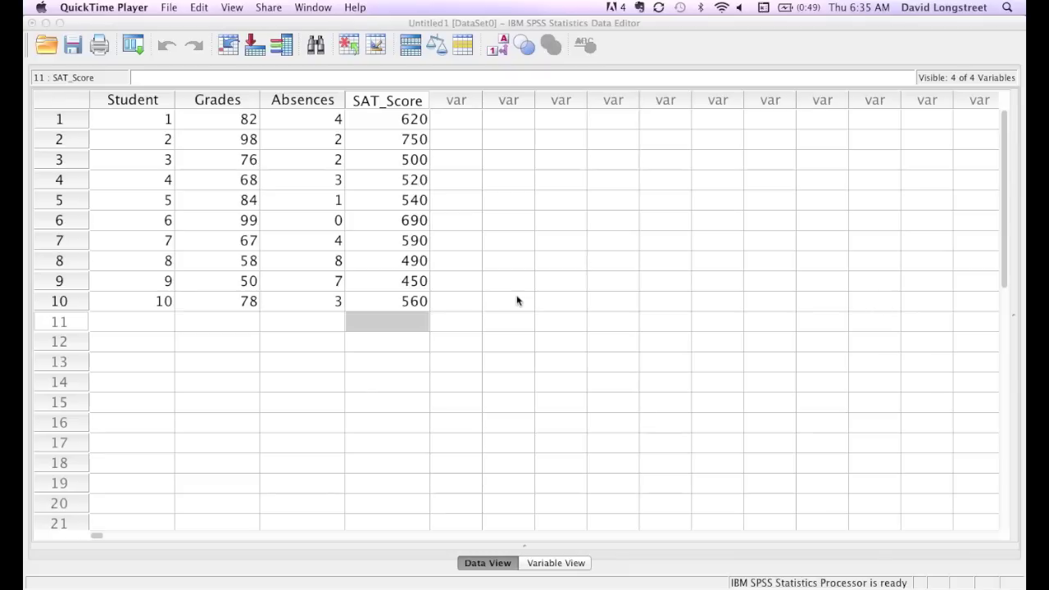
left_click(517, 301)
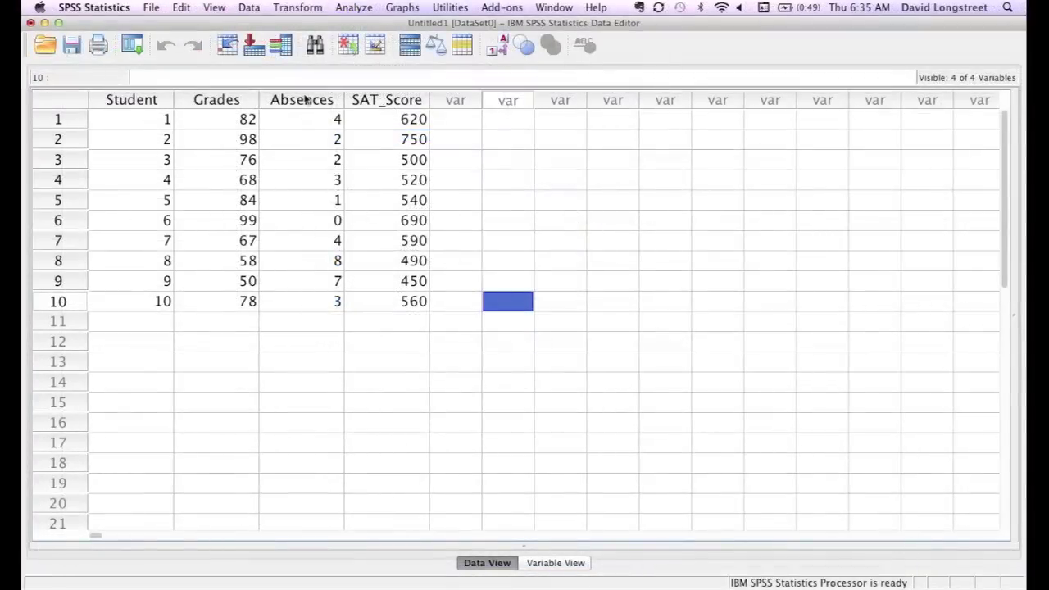
- Run Analyze > Regression > Linear with Grades dependent, Absences and SAT_Score as predictors
left_click(353, 8)
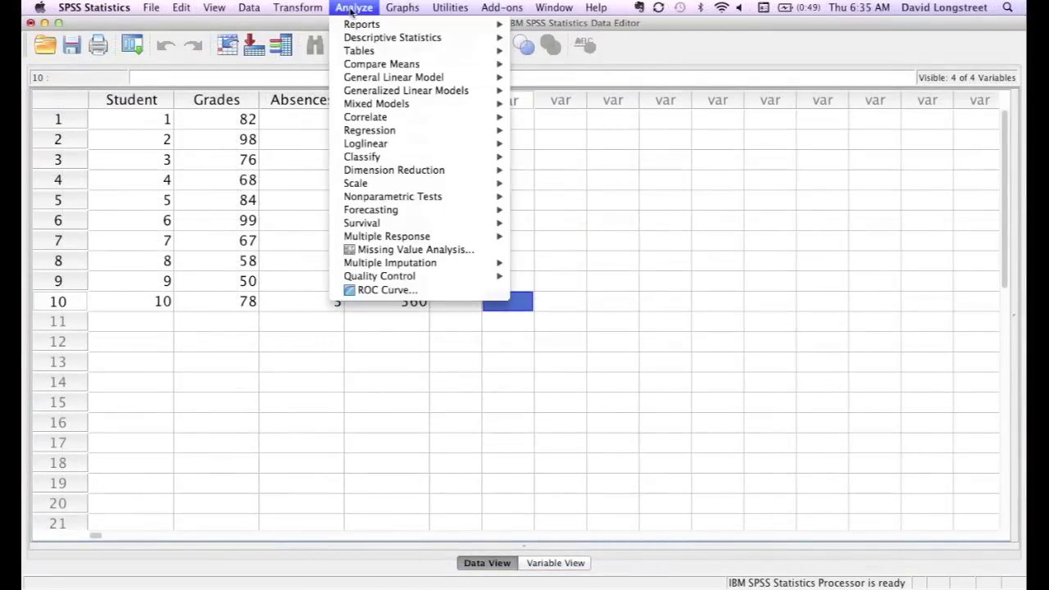
mouse_move(364, 131)
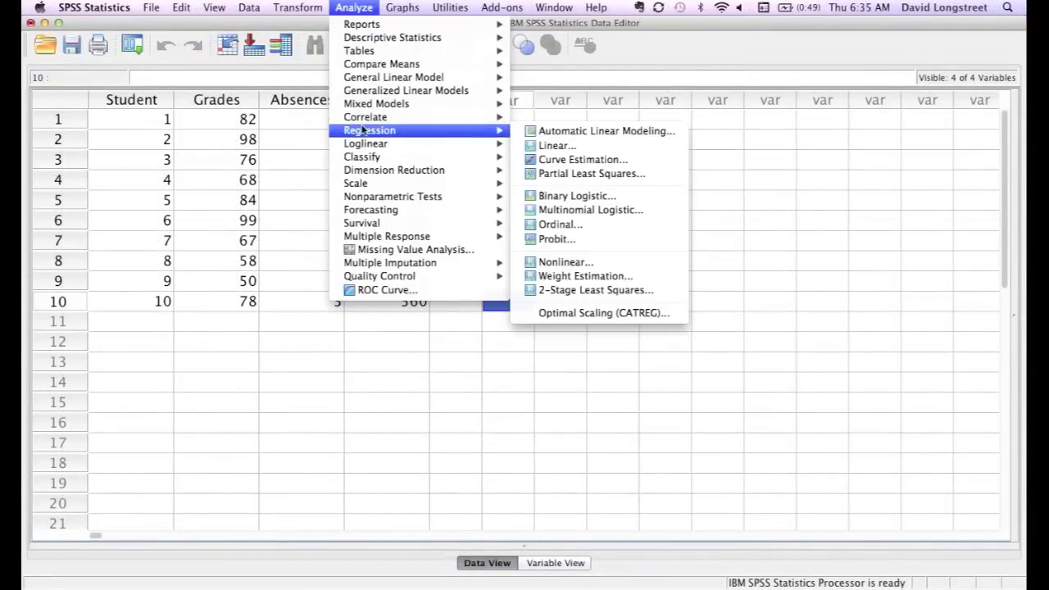
left_click(534, 147)
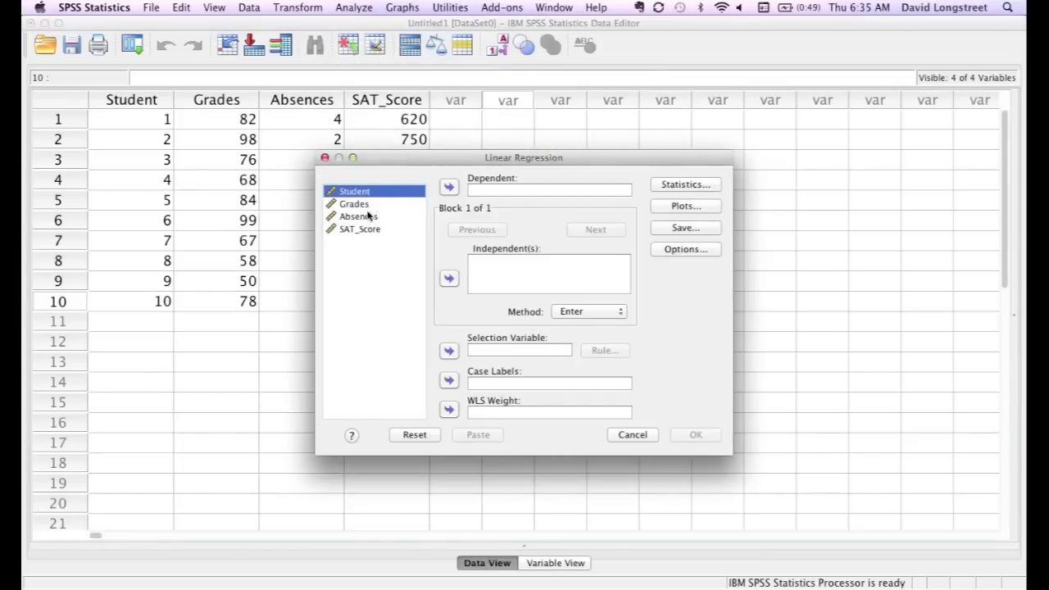
left_click(359, 205)
left_click(447, 188)
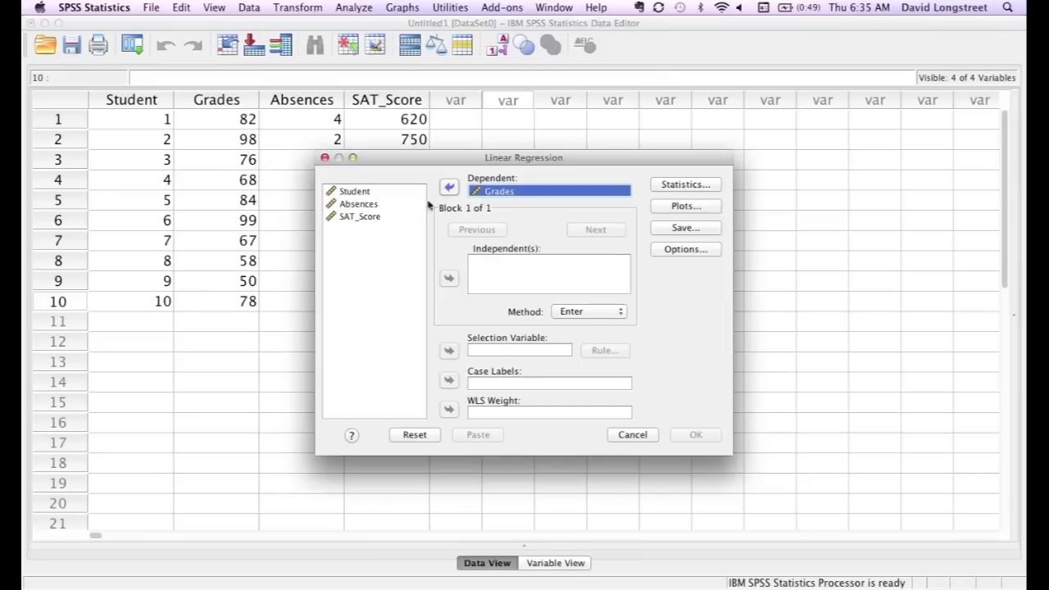
left_click(357, 207)
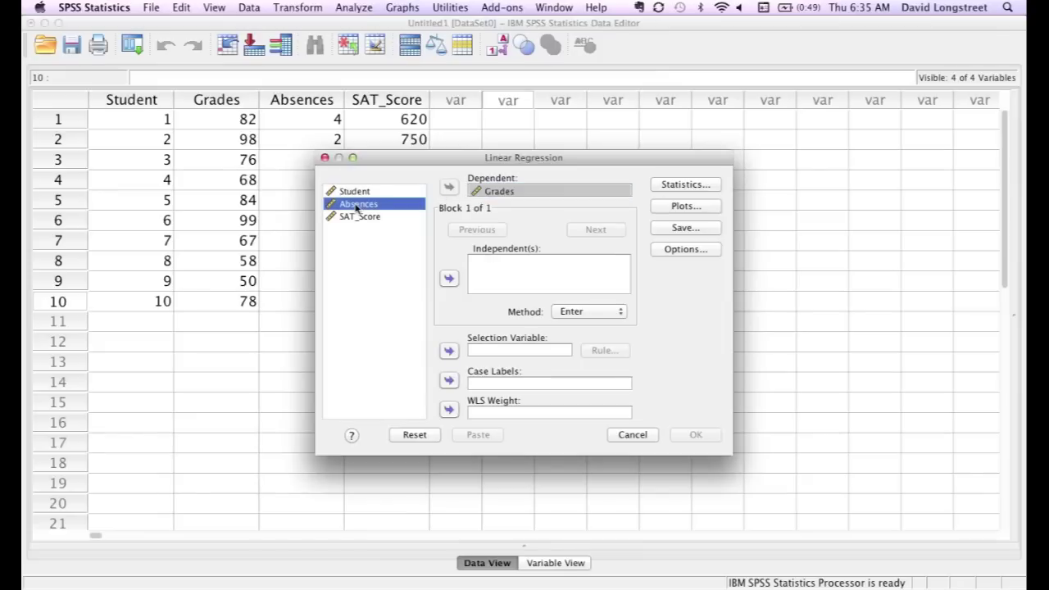
left_click(450, 278)
left_click(365, 217)
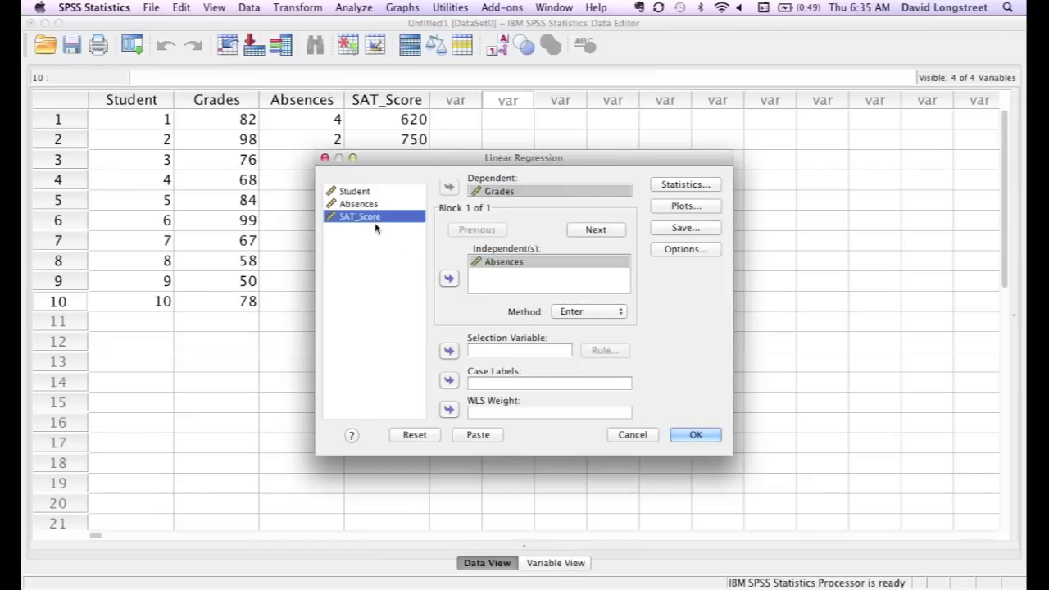
left_click(450, 278)
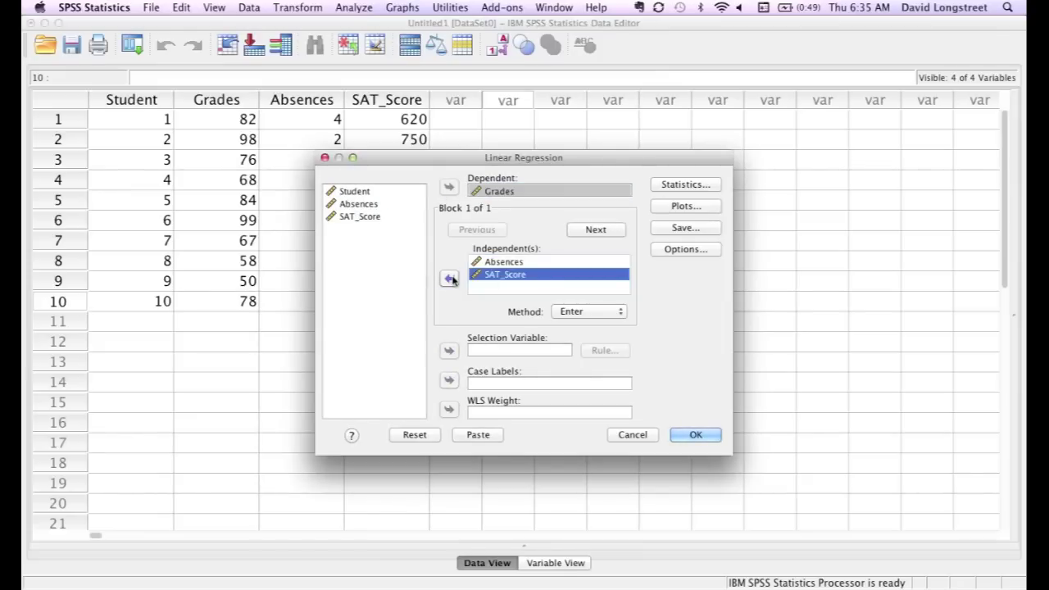
left_click(695, 434)
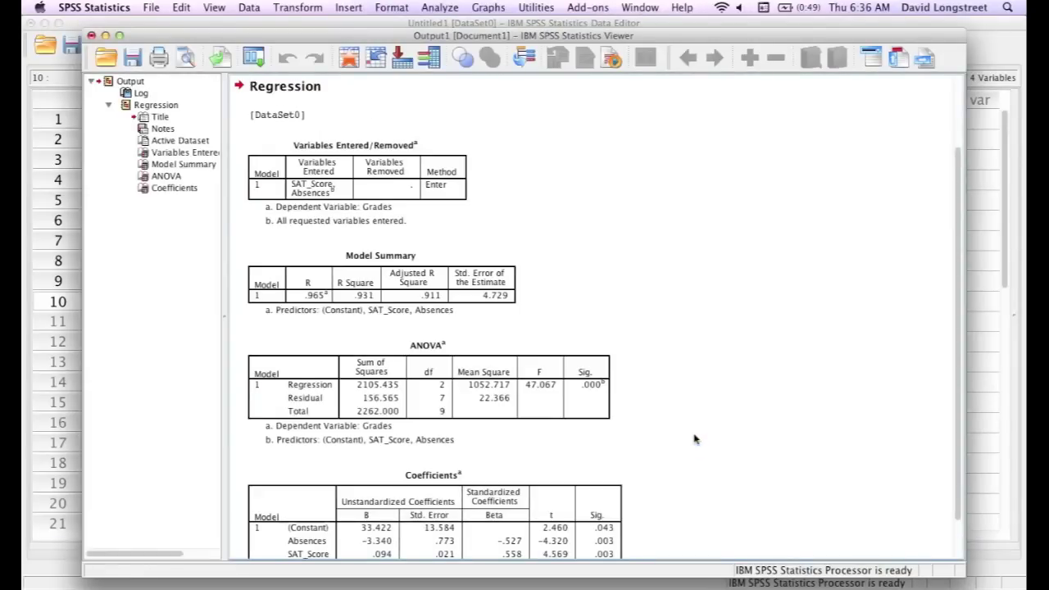
- Review the Model Summary, ANOVA and Coefficients tables in the output viewer
left_click(466, 281)
left_click(621, 348)
scroll(660, 364, "down", 2)
scroll(660, 364, "up", 1)
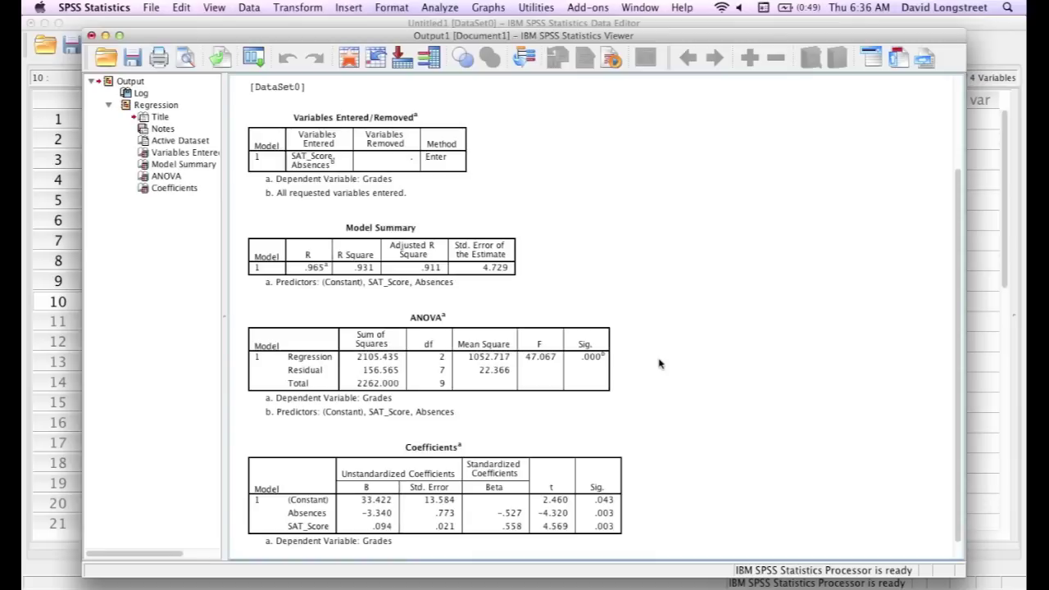